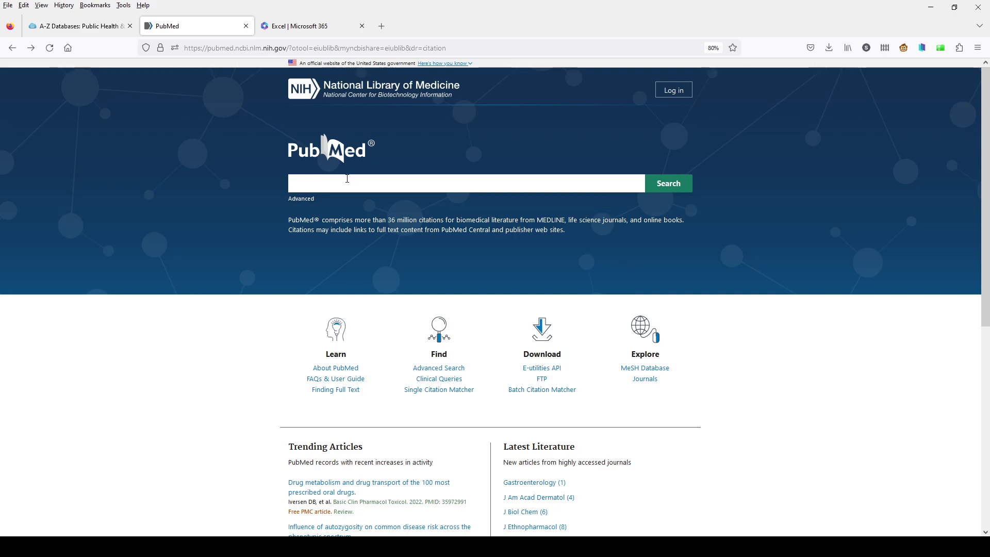
# Search the MeSH database for adhd and open the Attention Deficit Disorder with Hyperactivity record as a major topic.
pyautogui.click(317, 182)
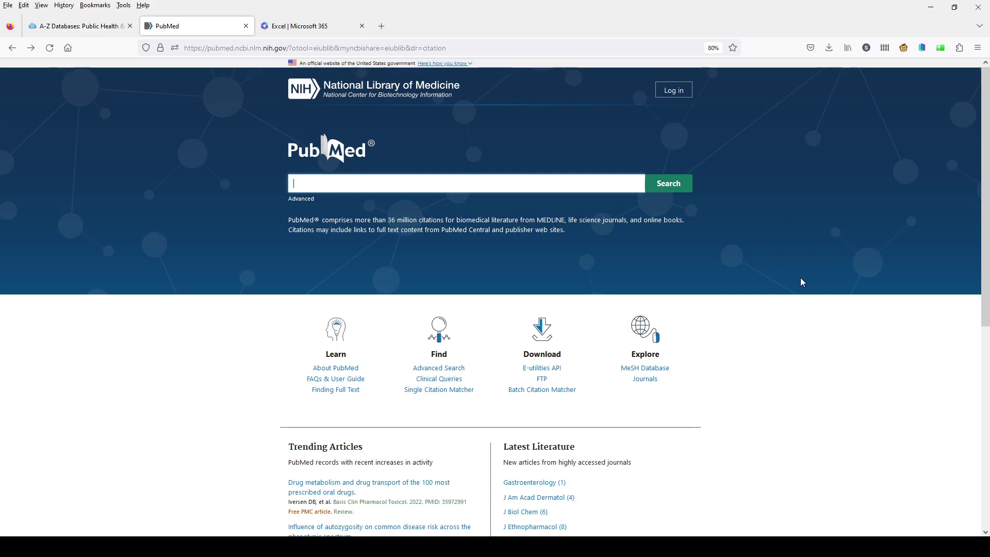
pyautogui.click(730, 322)
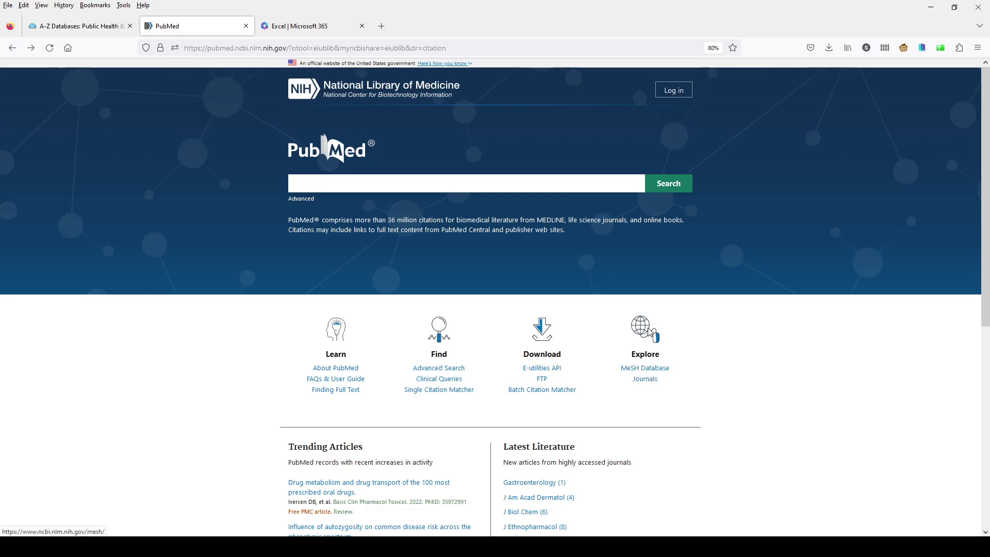
pyautogui.click(646, 369)
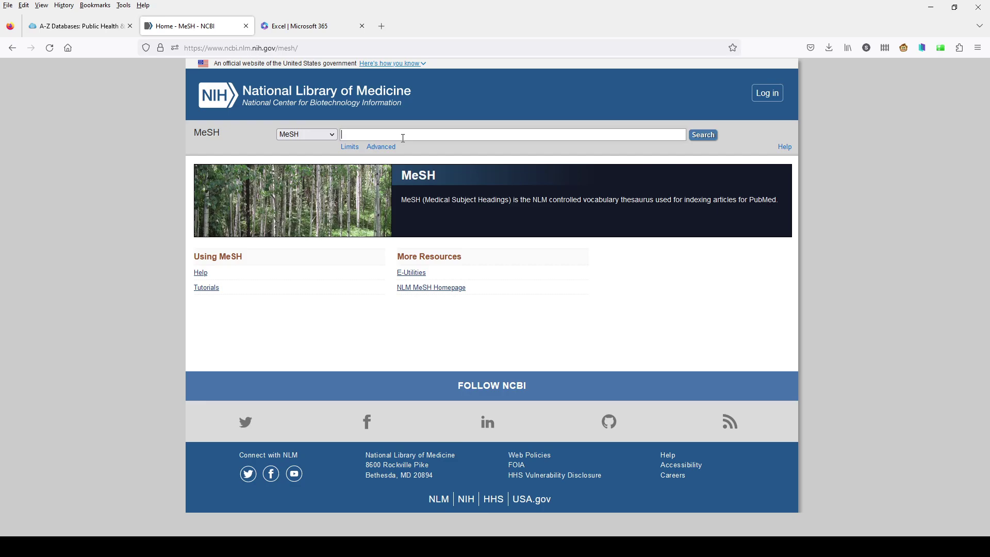
pyautogui.write('adhd')
pyautogui.click(713, 140)
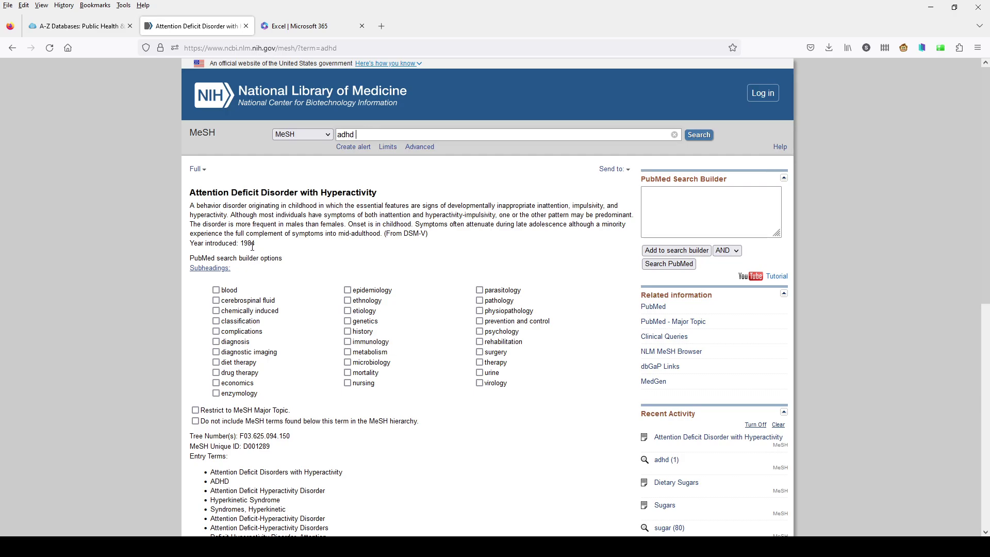
pyautogui.scroll(-1, 327, 251)
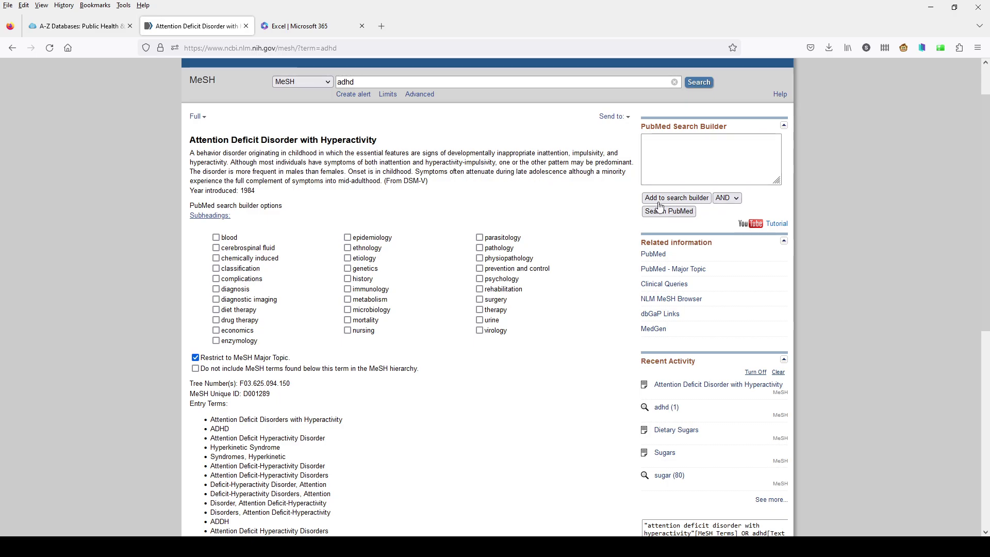
# Add "Attention Deficit Disorder with Hyperactivity"[Majr] to the PubMed search builder, leaving diet therapy unticked.
pyautogui.click(692, 213)
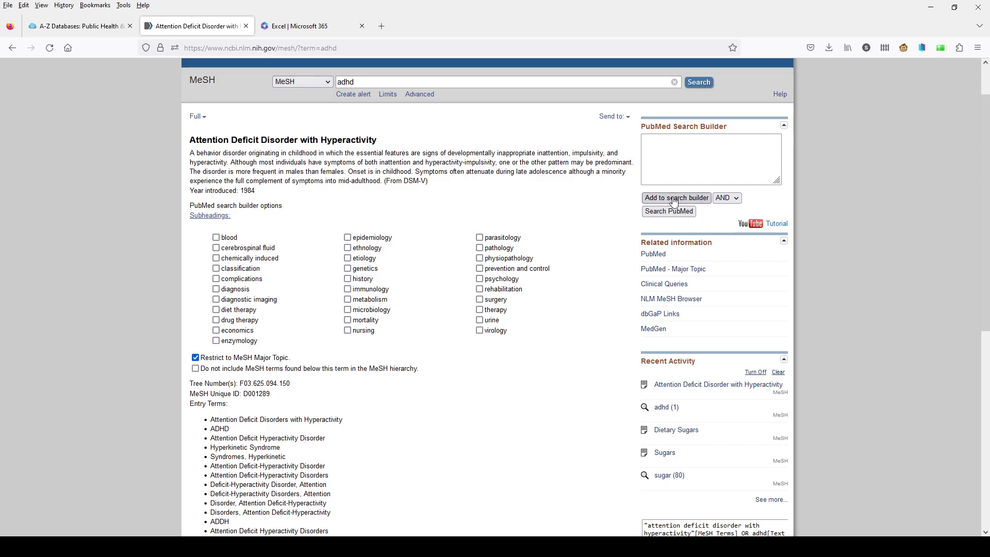
pyautogui.click(700, 205)
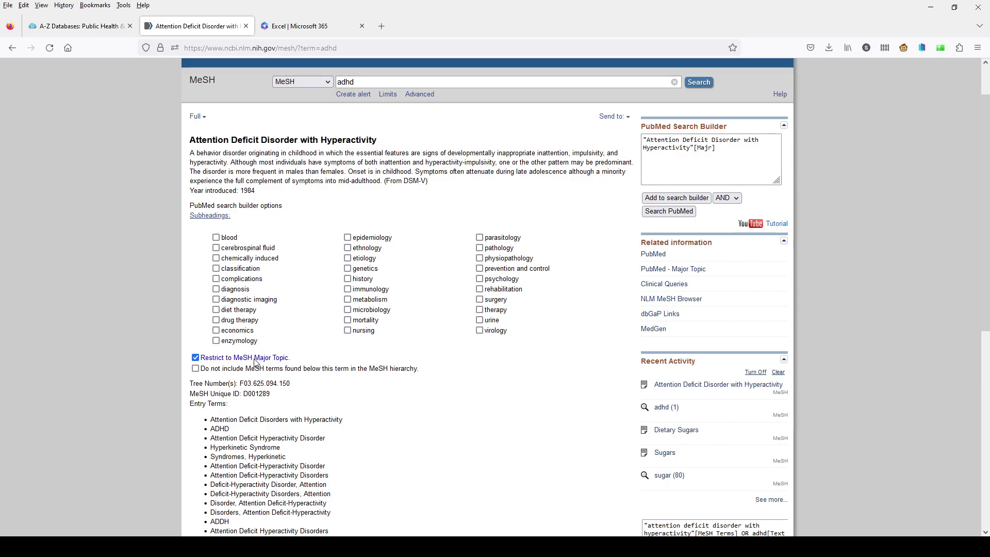
pyautogui.click(696, 164)
pyautogui.click(216, 310)
pyautogui.click(216, 310)
# Replace the query with sugar, open the Sugars heading, and follow its tree to Dietary Sugars.
pyautogui.moveTo(368, 82); pyautogui.dragTo(313, 81)
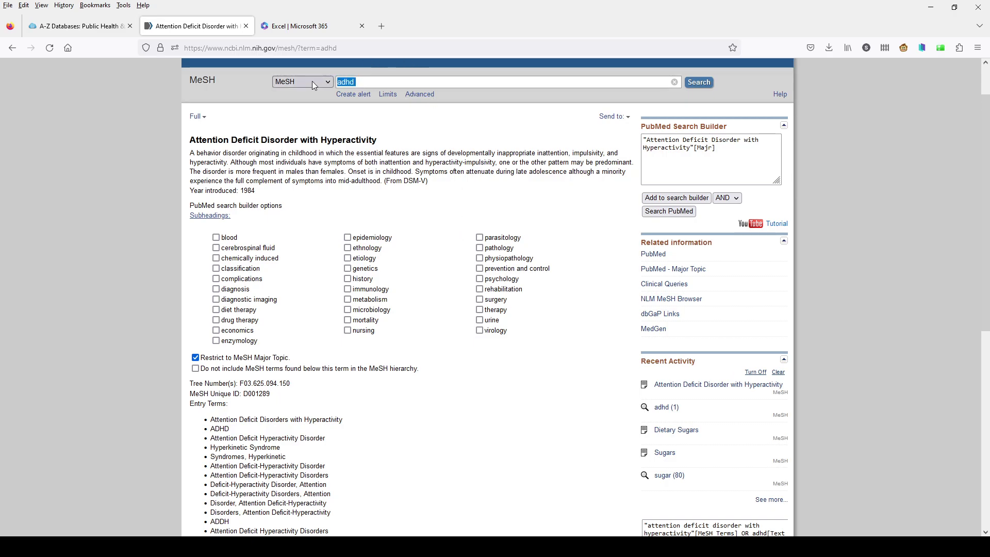
pyautogui.write('sugar')
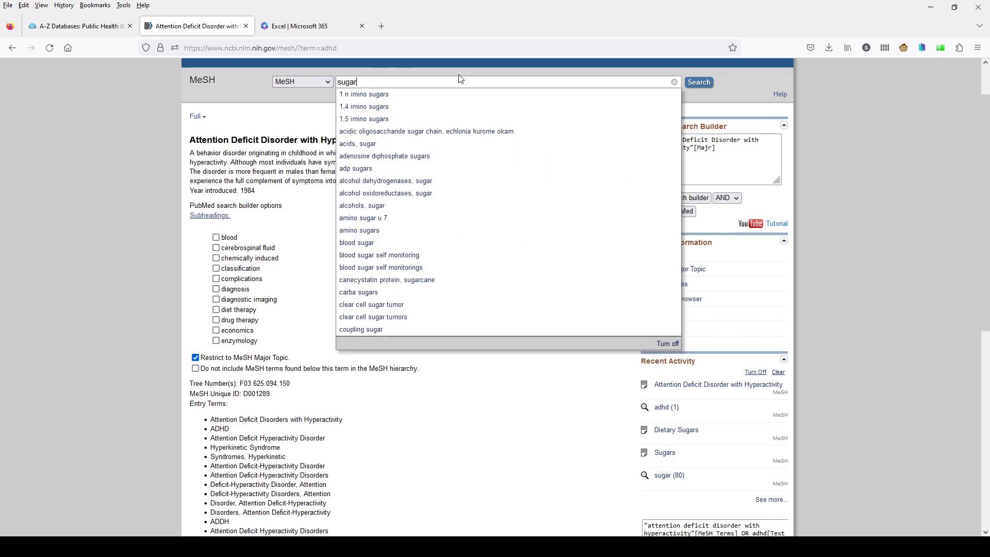
pyautogui.click(705, 84)
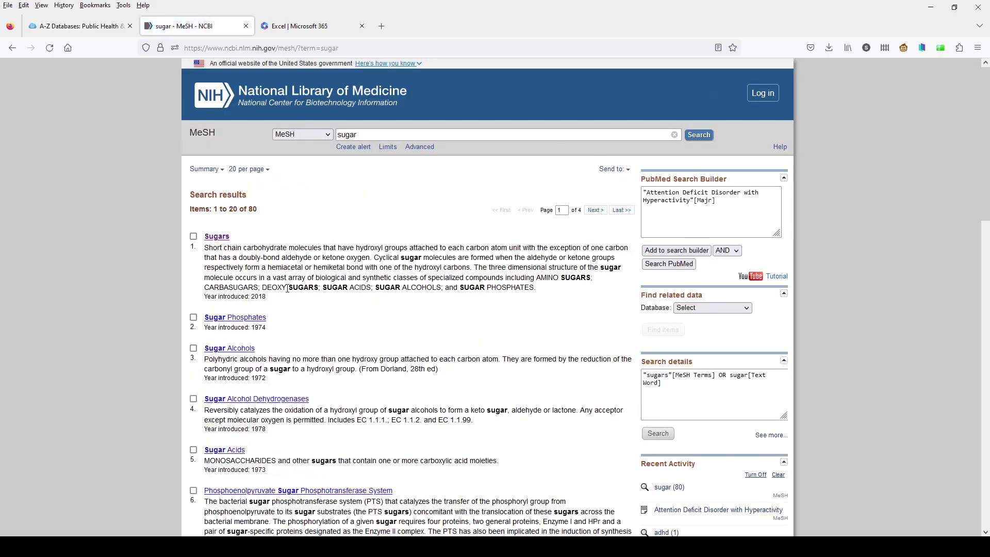
pyautogui.click(224, 240)
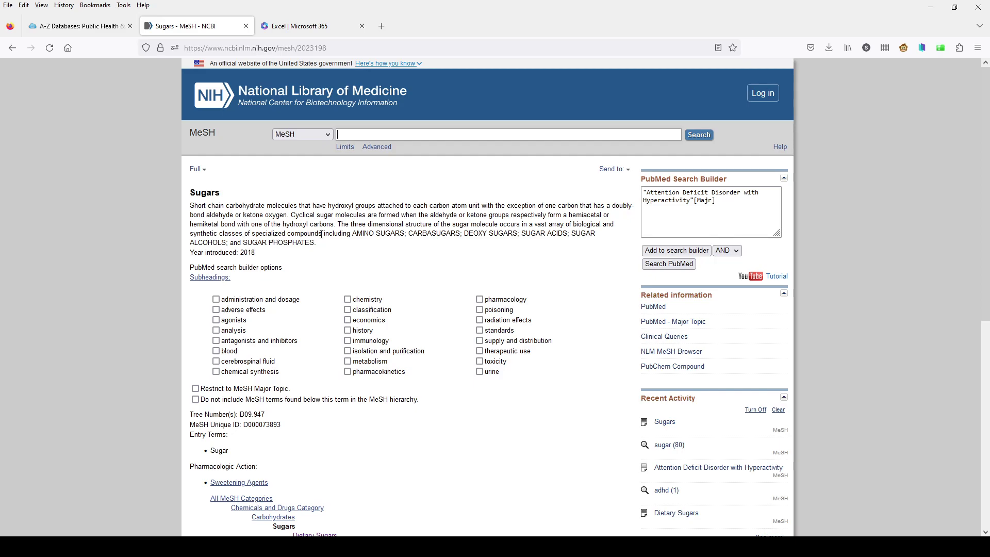
pyautogui.scroll(-4, 322, 234)
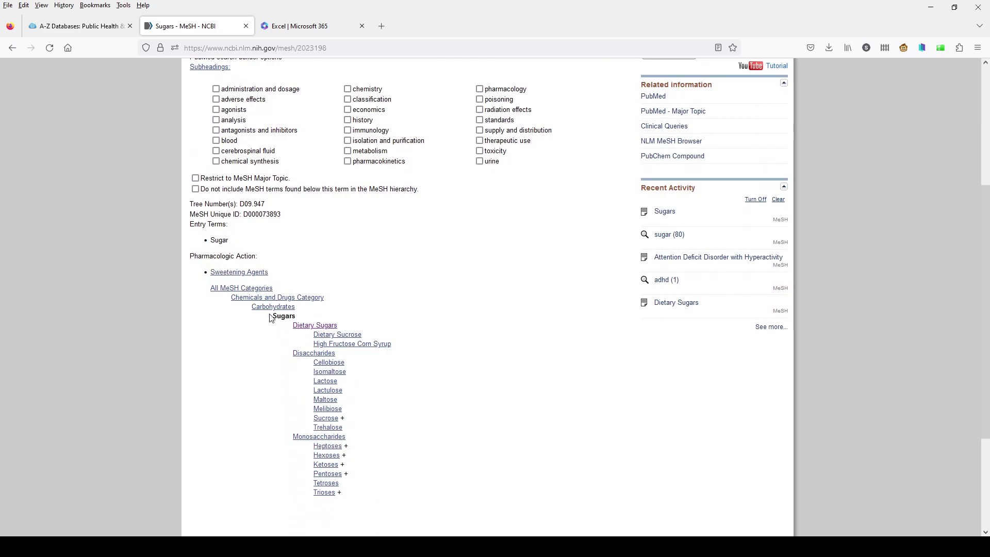
pyautogui.scroll(-2, 271, 289)
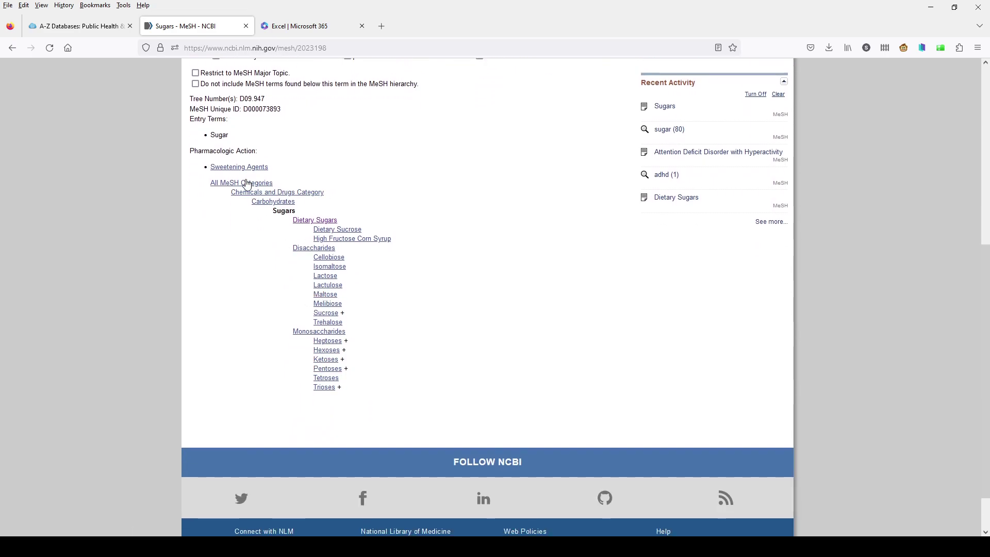
pyautogui.scroll(3, 360, 365)
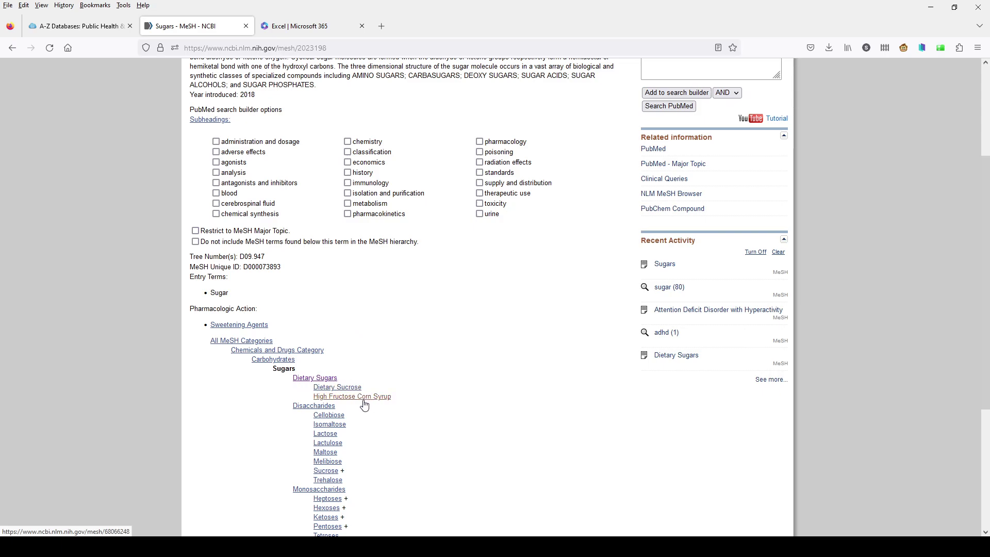
pyautogui.scroll(2, 364, 404)
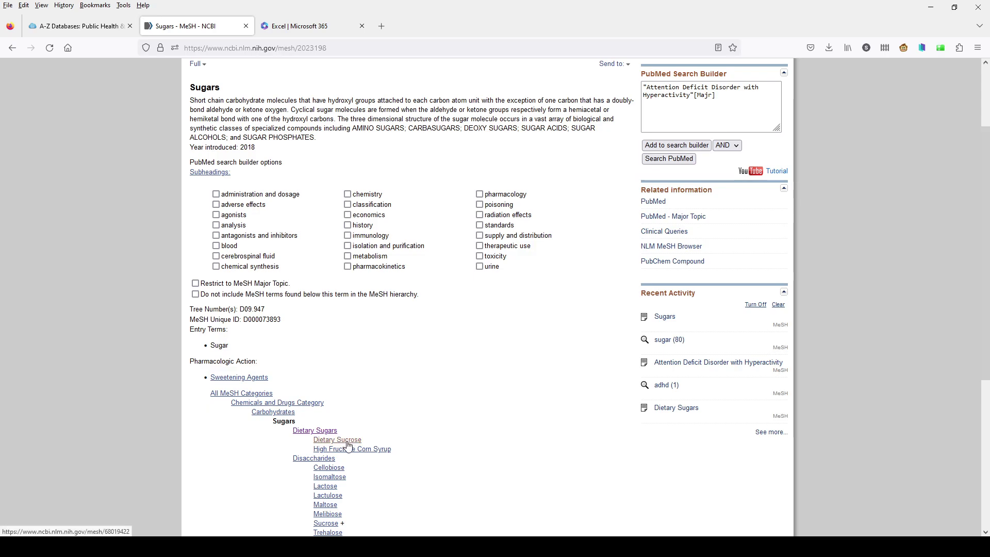
pyautogui.click(307, 435)
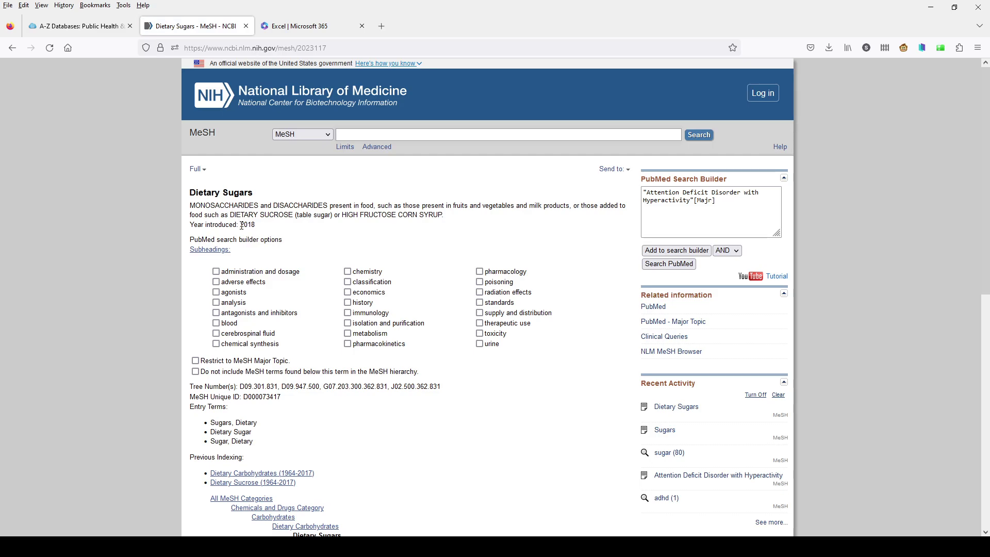
# AND Dietary Sugars with major-topic ADHD and run it in PubMed, getting 8 results.
pyautogui.moveTo(240, 226); pyautogui.dragTo(259, 227)
pyautogui.click(292, 231)
pyautogui.click(675, 252)
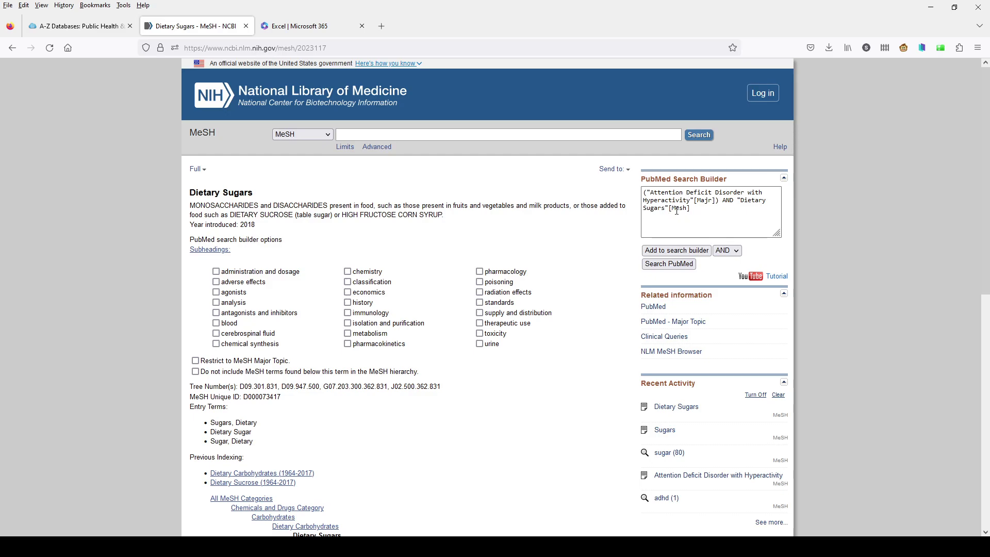
pyautogui.click(670, 265)
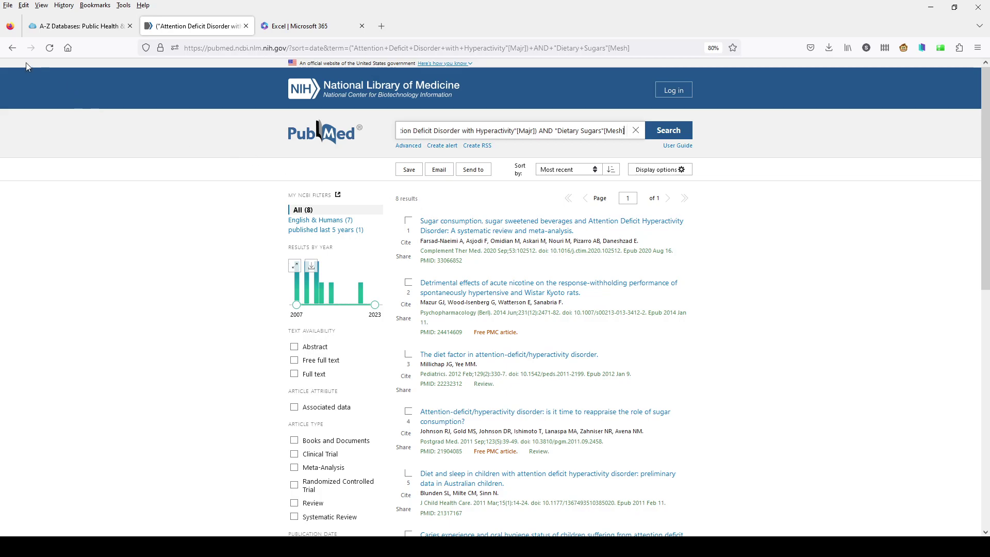
# Go back to the ADHD heading page and add it to the search builder again.
pyautogui.click(12, 48)
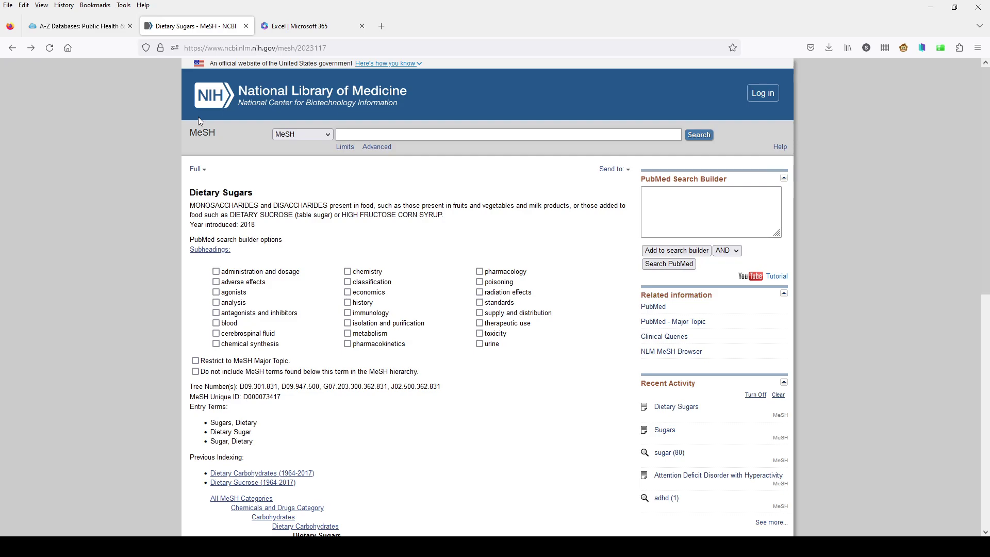
pyautogui.click(13, 49)
pyautogui.click(14, 49)
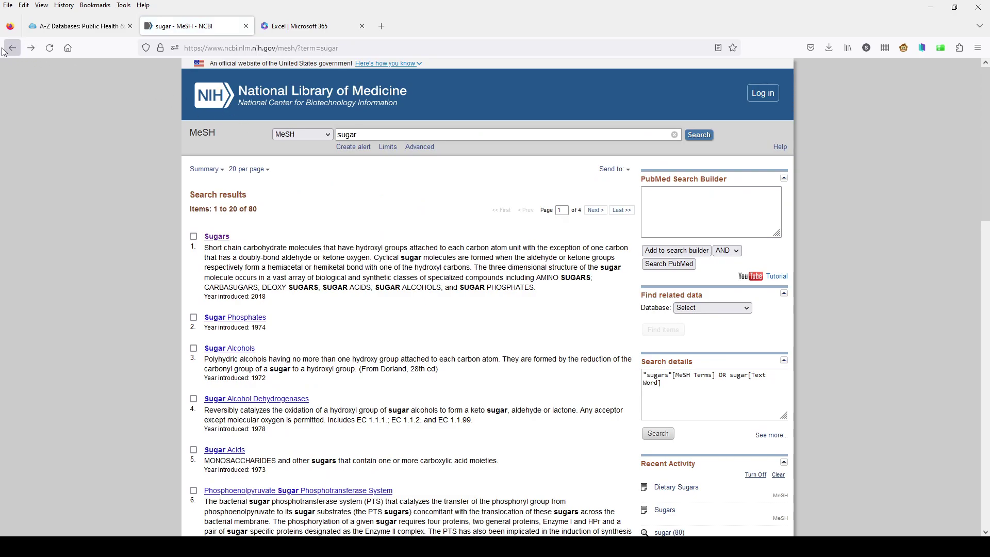
pyautogui.click(4, 50)
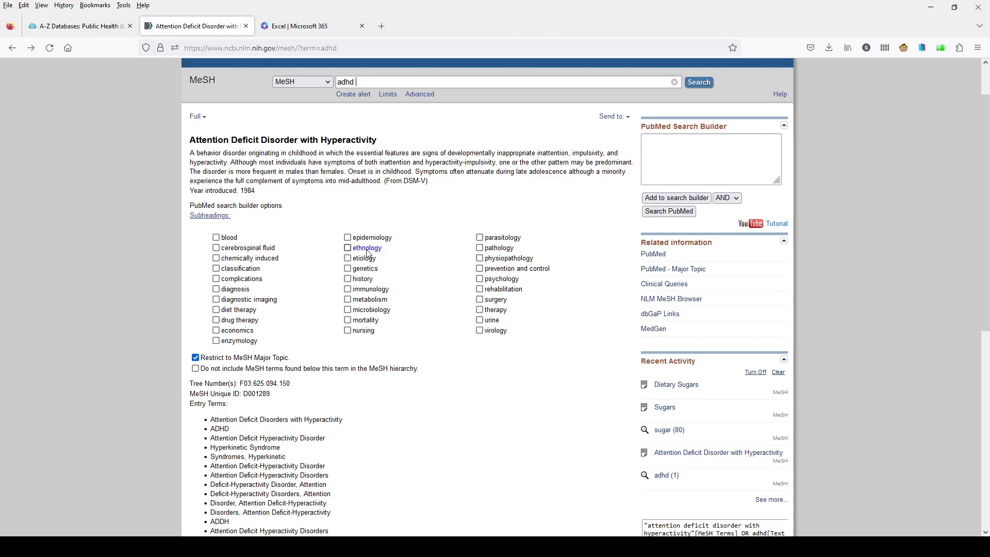
pyautogui.click(693, 203)
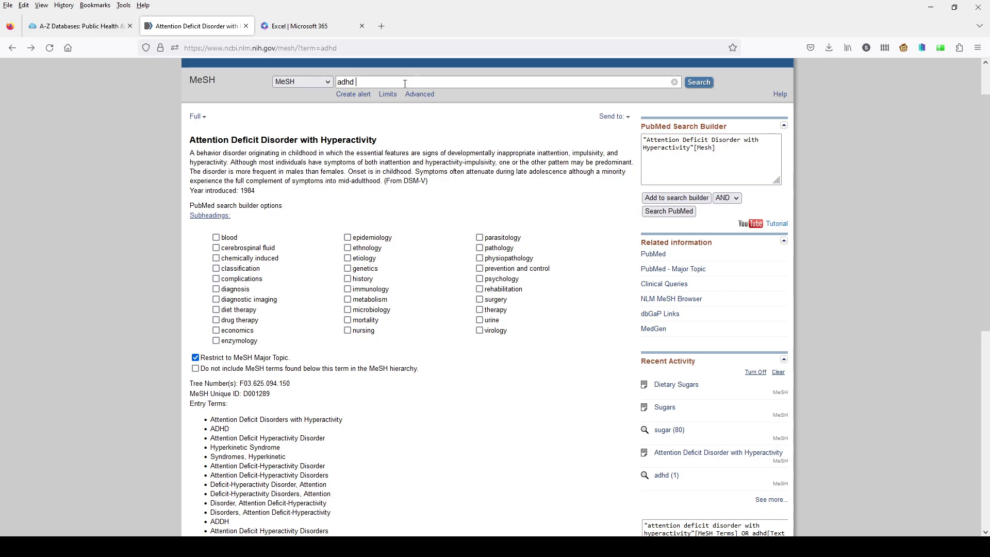
# Search MeSH for sugar and reopen the Dietary Sugars record from the Sugars hierarchy.
pyautogui.hotkey('ctrl', 'a')
pyautogui.write('su')
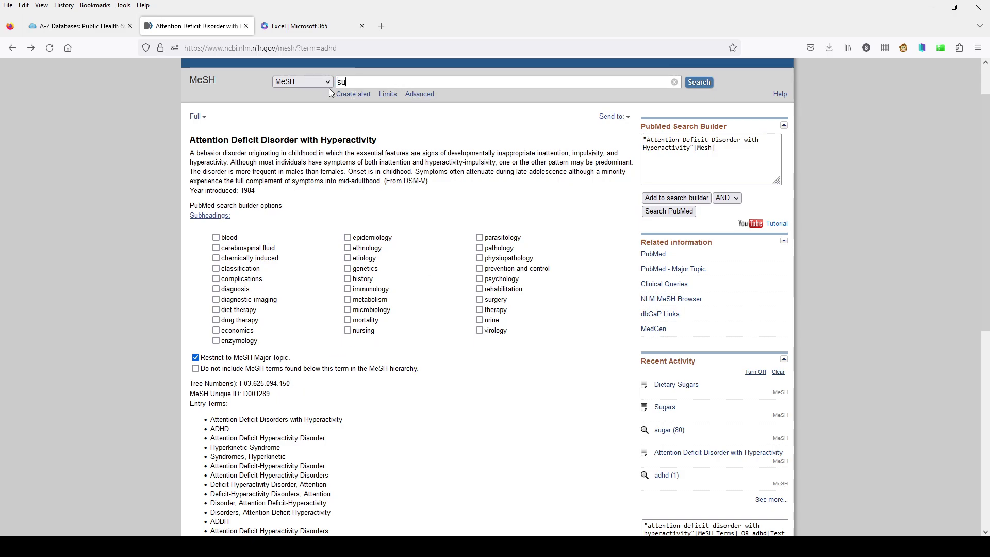
pyautogui.click(710, 82)
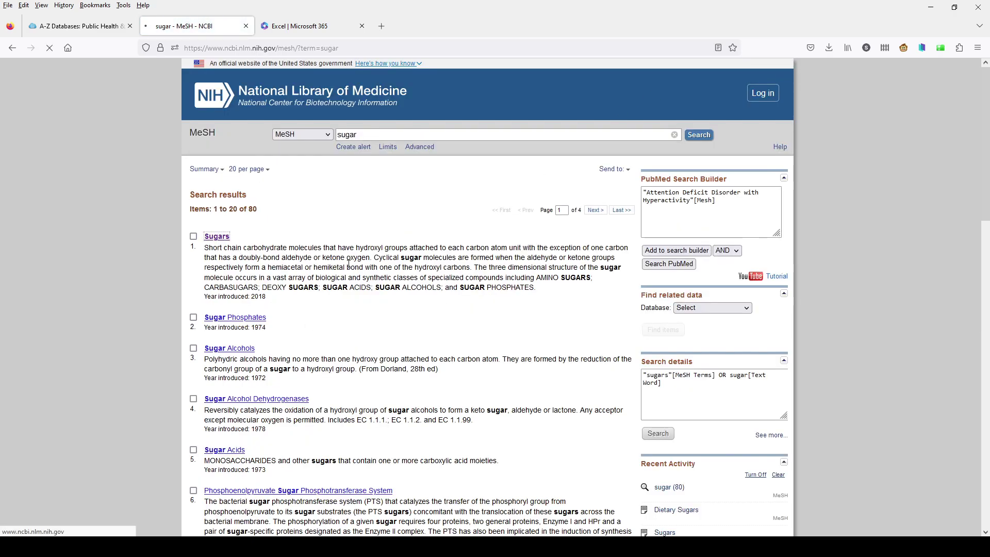
pyautogui.scroll(-5, 382, 278)
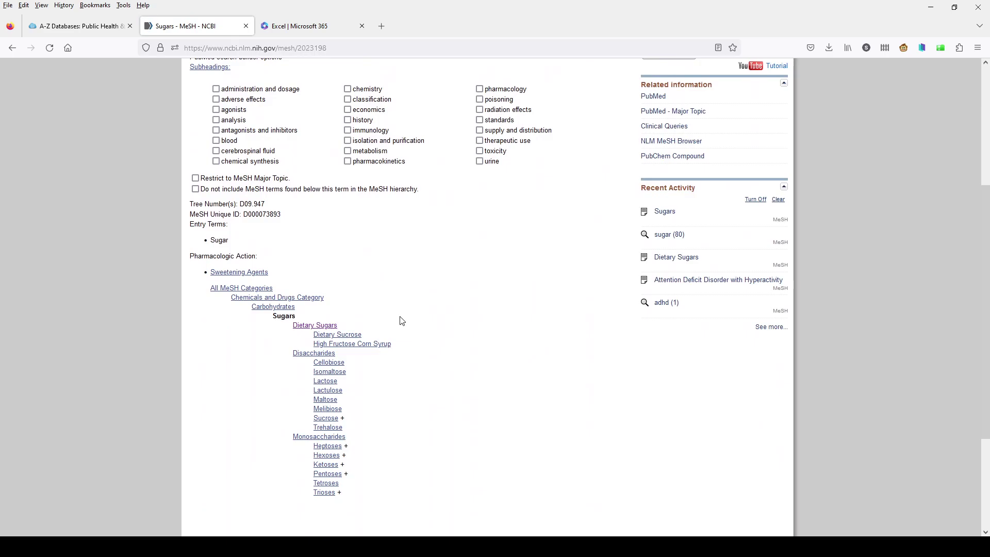
pyautogui.click(330, 325)
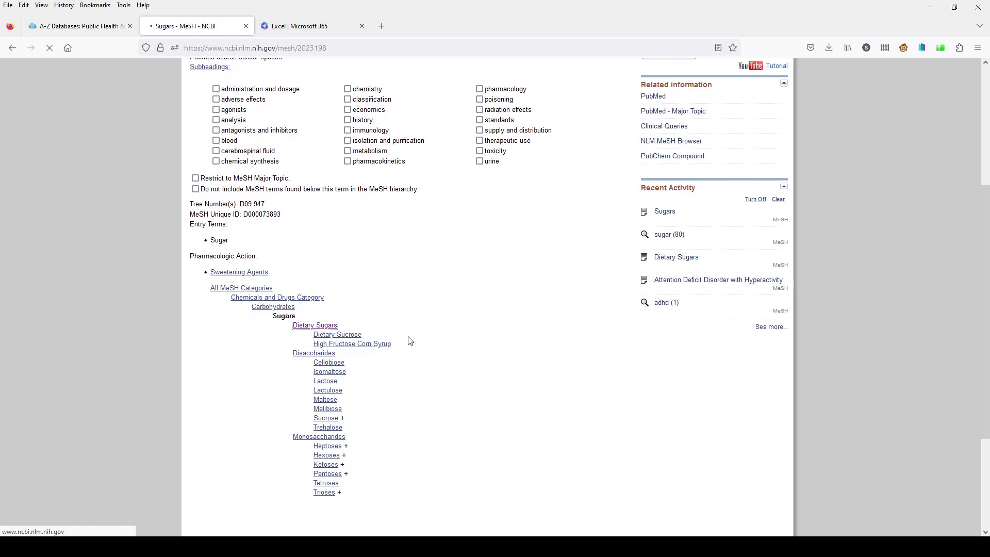
pyautogui.scroll(-4, 410, 340)
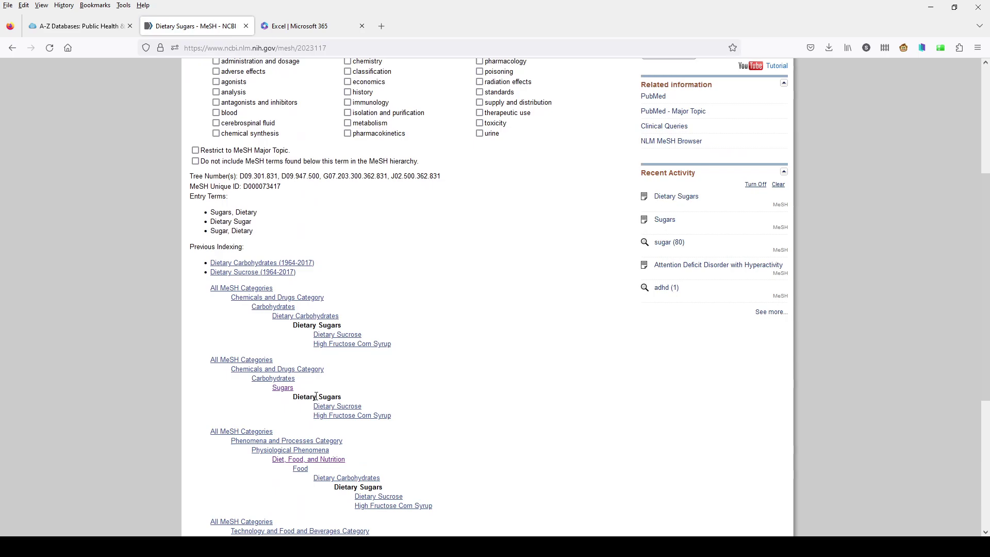
# Add Dietary Carbohydrates to the ADHD query and run it in PubMed, getting 32 results.
pyautogui.click(310, 318)
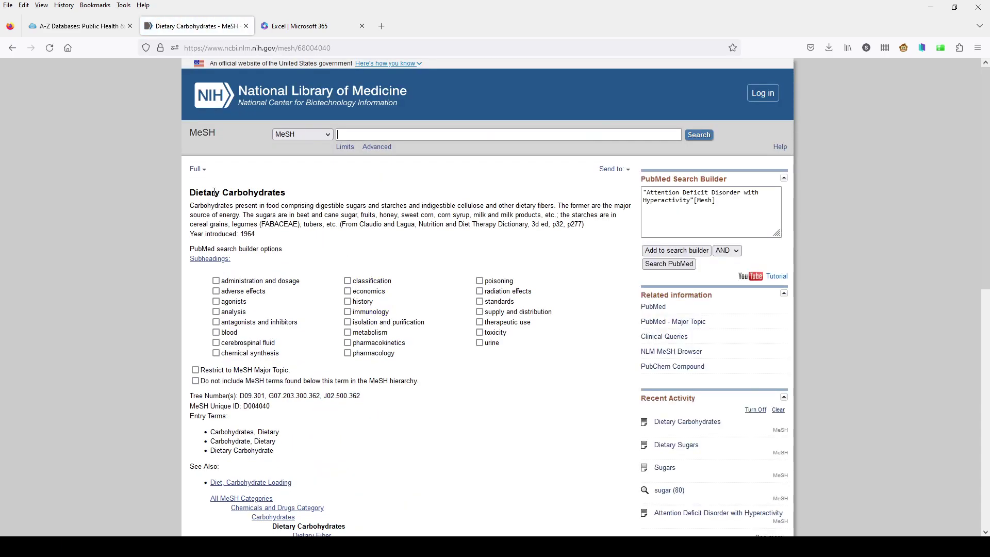
pyautogui.click(703, 254)
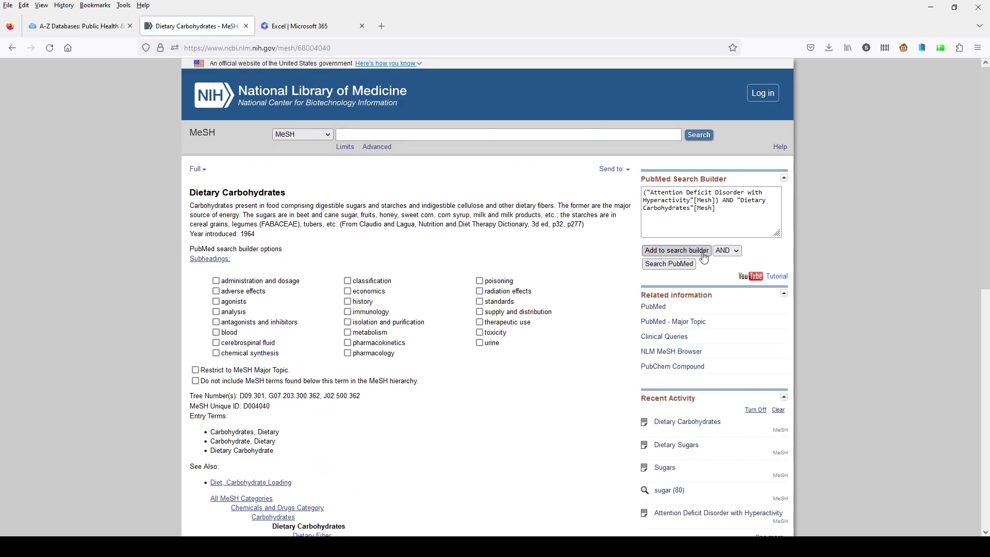
pyautogui.click(683, 269)
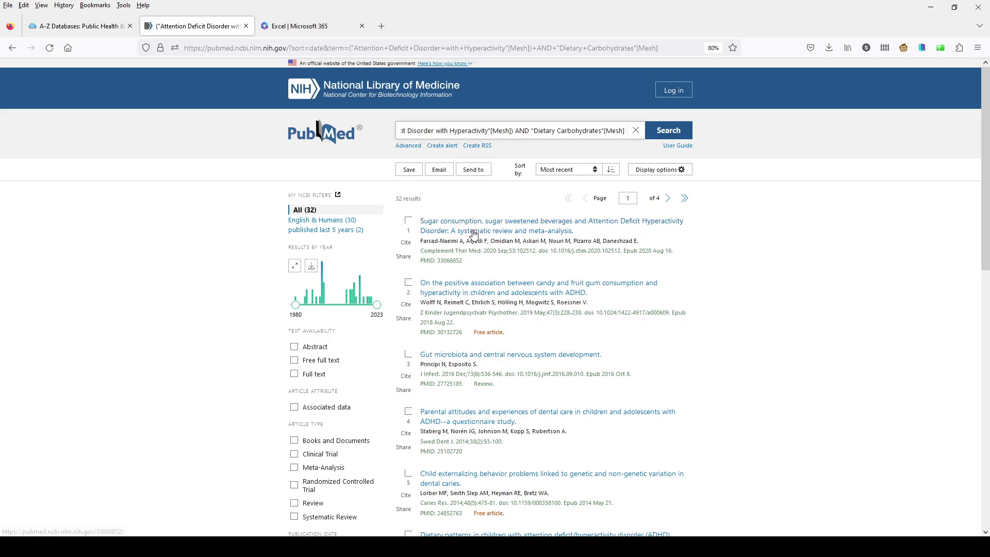
# Go back twice to the Dietary Sugars record.
pyautogui.click(16, 52)
pyautogui.click(16, 52)
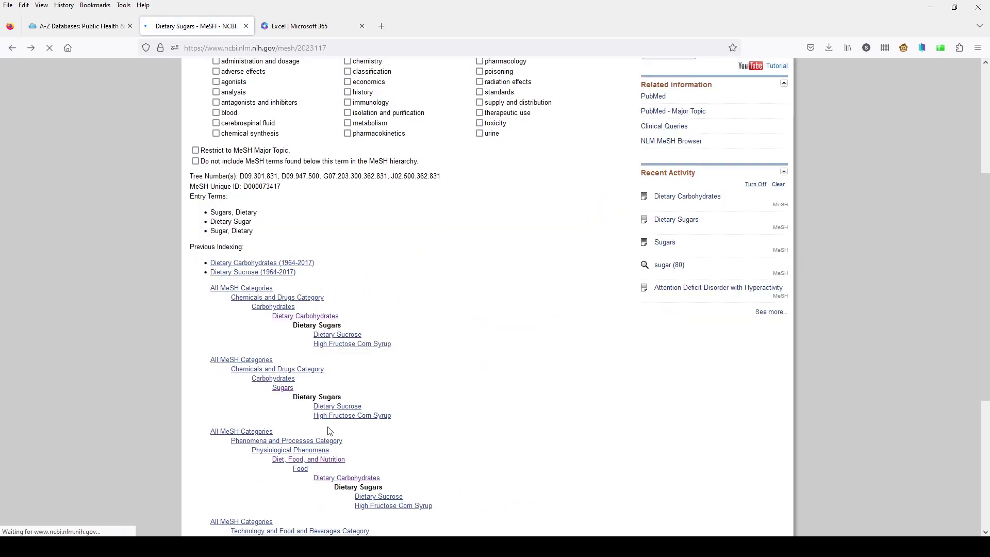
pyautogui.scroll(3, 369, 411)
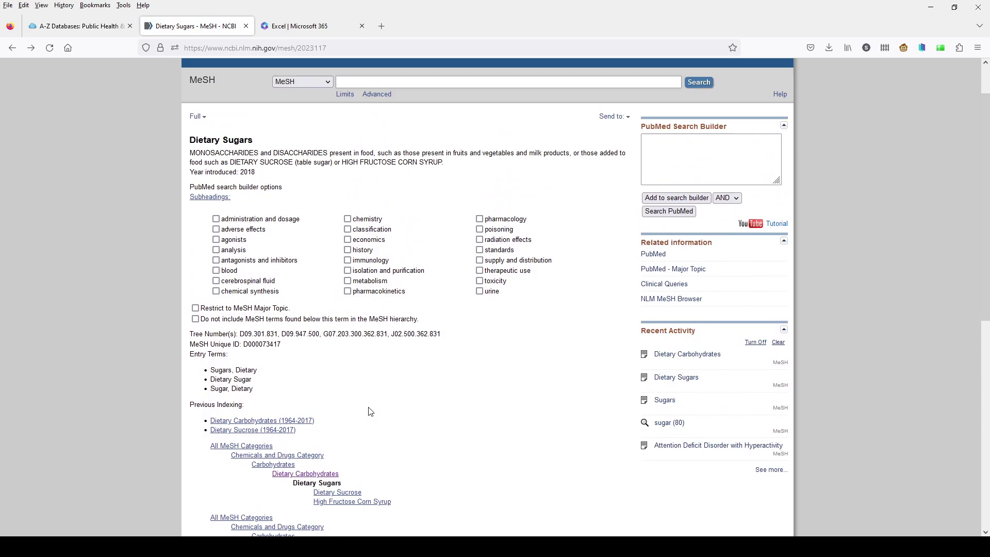
pyautogui.scroll(-1, 369, 411)
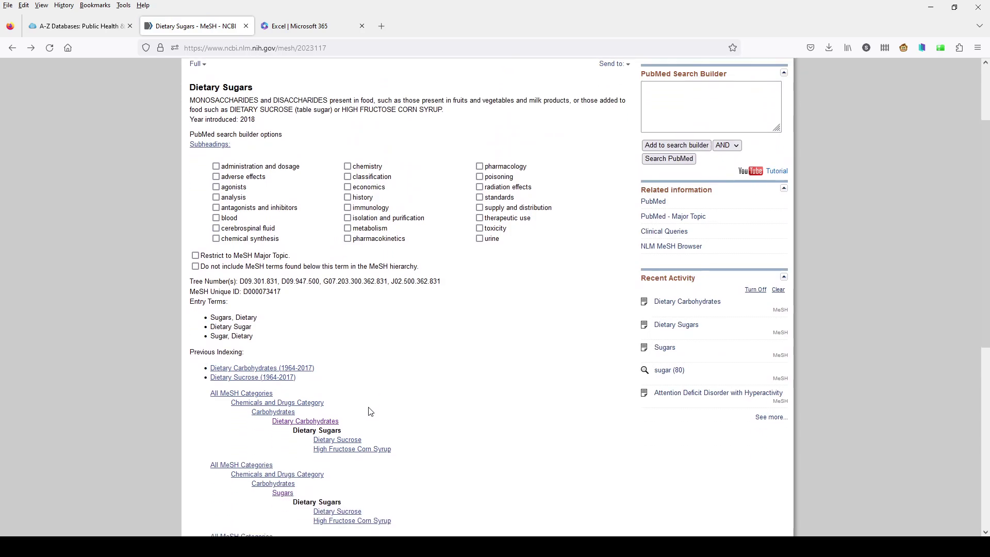
# Combine High Fructose Corn Syrup with major-topic ADHD and run it in PubMed, which finds no results.
pyautogui.click(367, 451)
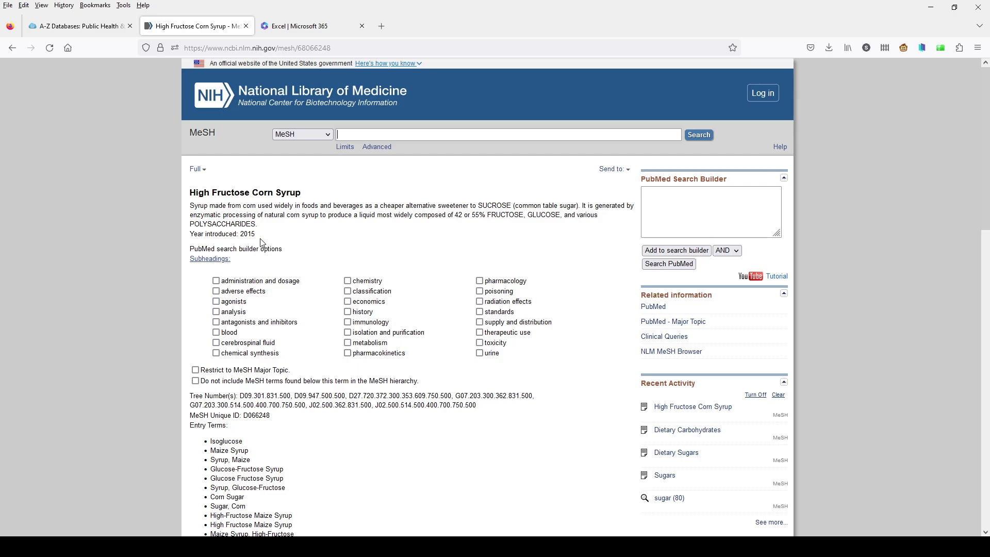
pyautogui.click(670, 251)
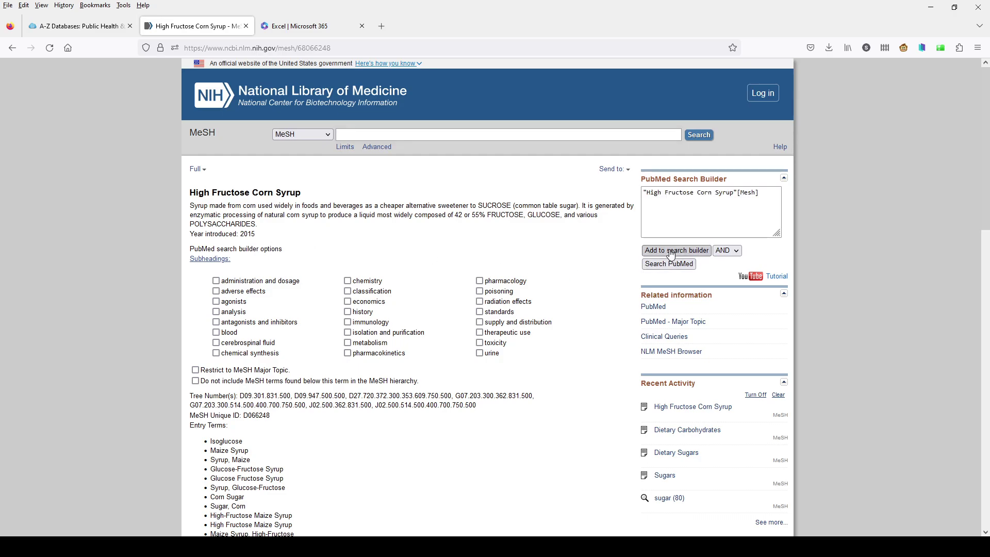
pyautogui.click(406, 132)
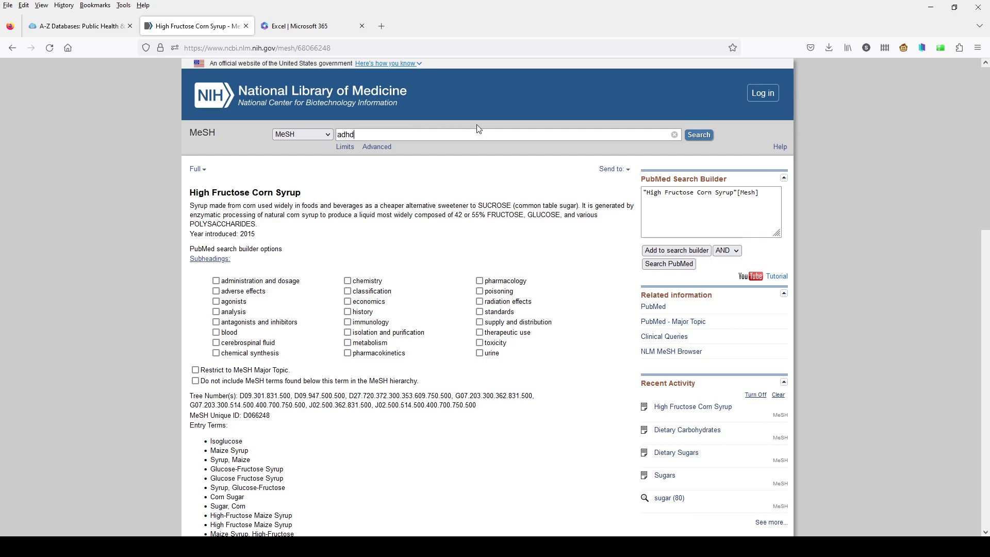
pyautogui.click(697, 135)
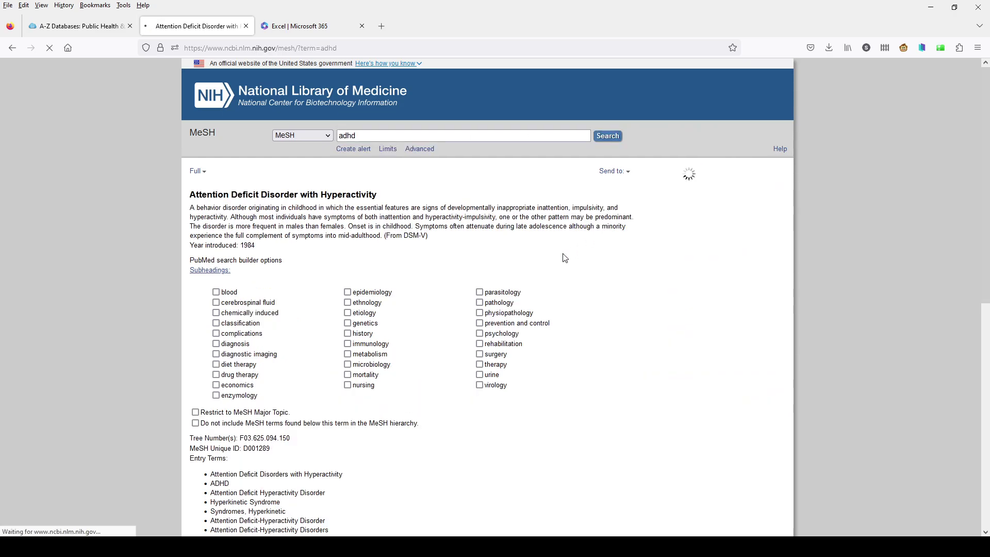
pyautogui.scroll(-1, 296, 304)
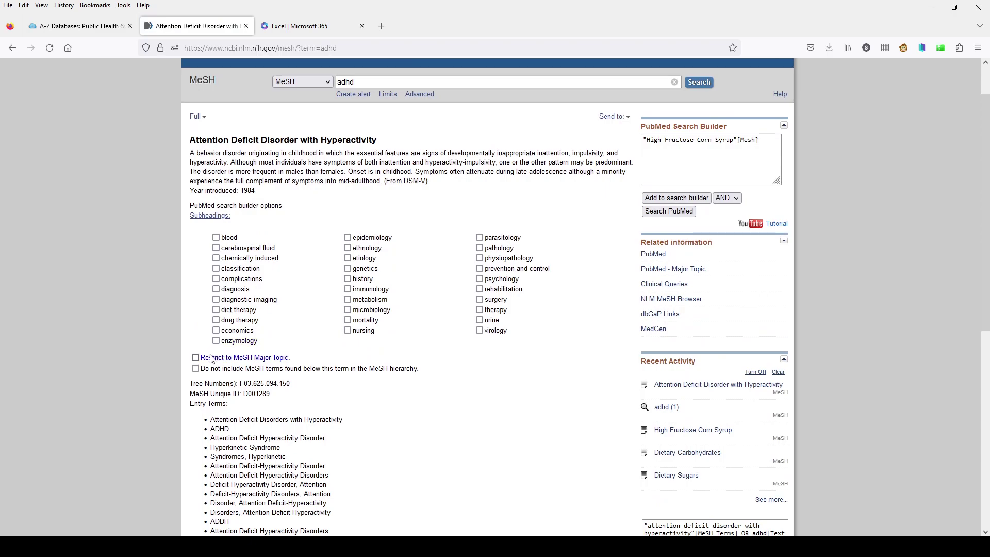
pyautogui.click(196, 359)
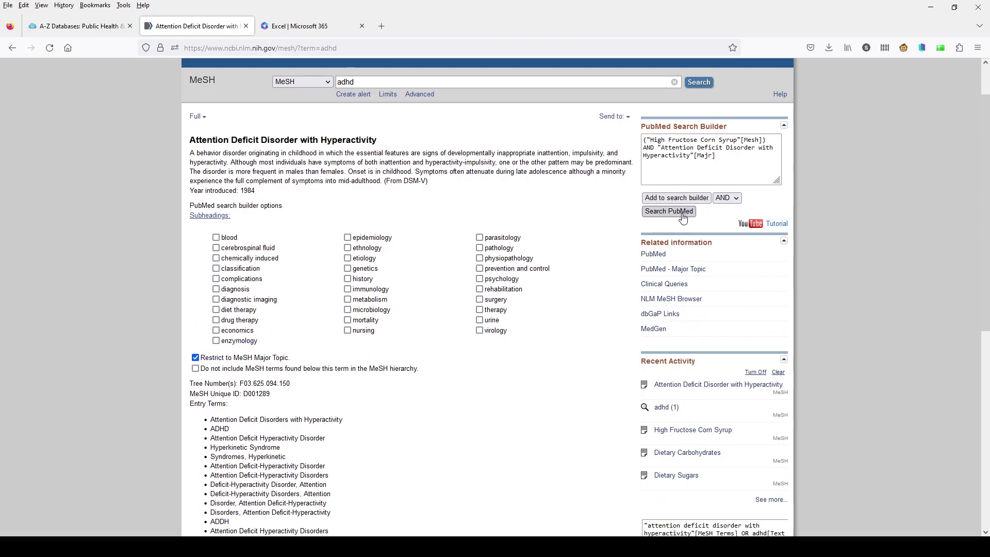
pyautogui.click(676, 212)
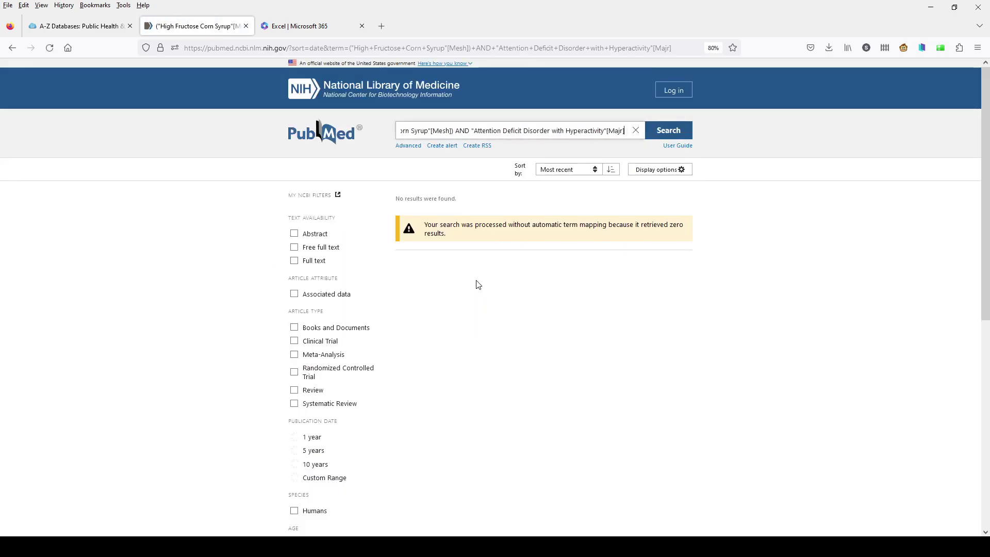
# Leave the empty results page and return twice to the Dietary Sugars record, builder now empty.
pyautogui.click(12, 48)
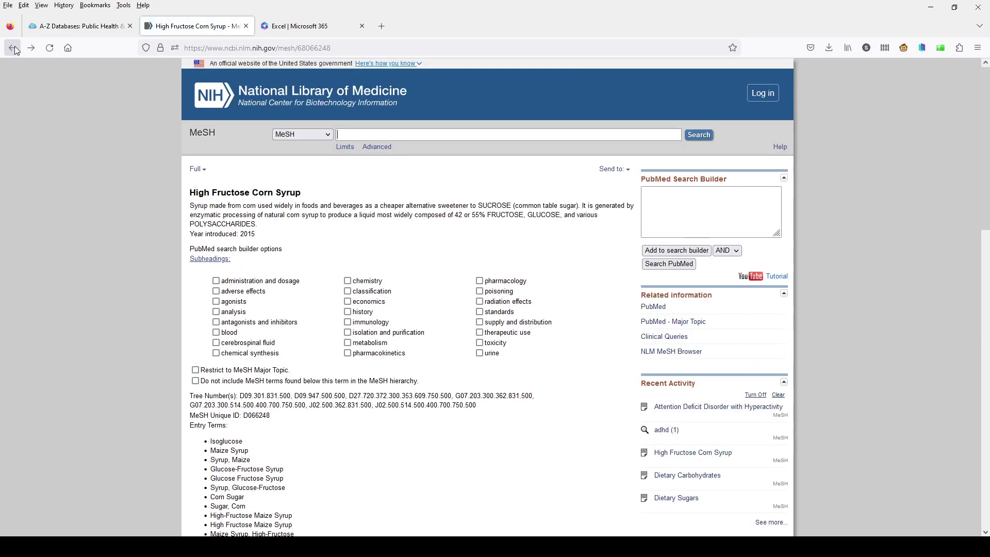
pyautogui.click(13, 48)
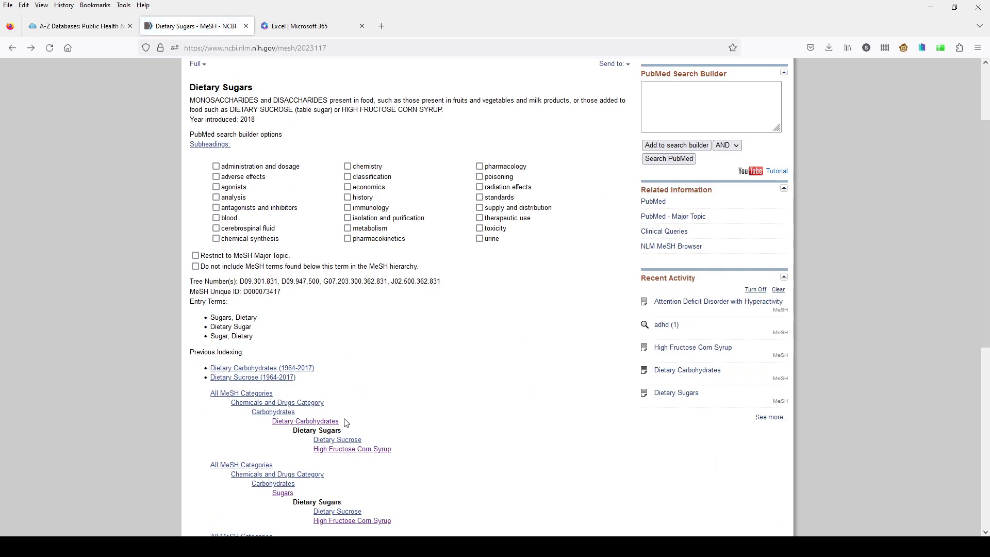
pyautogui.scroll(-2, 344, 421)
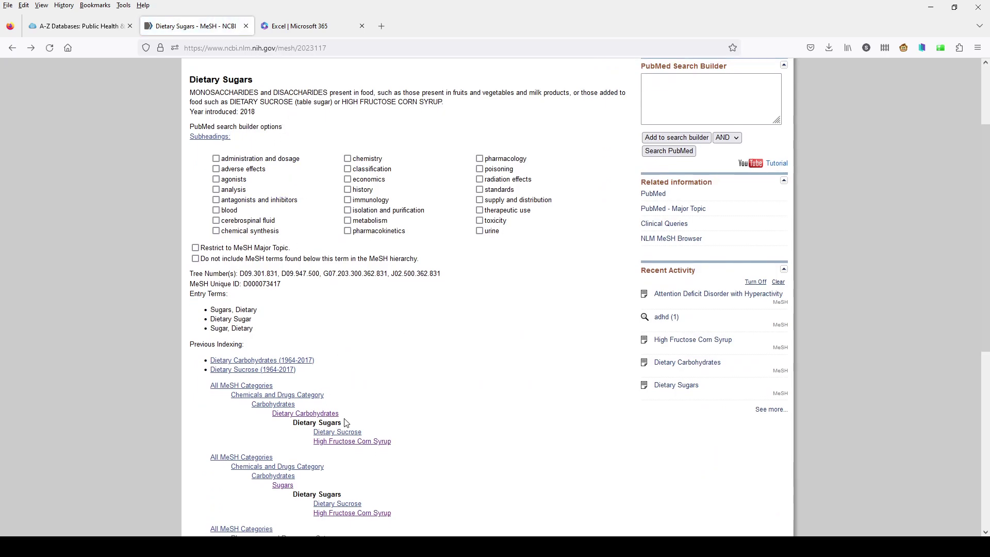
pyautogui.scroll(-3, 338, 387)
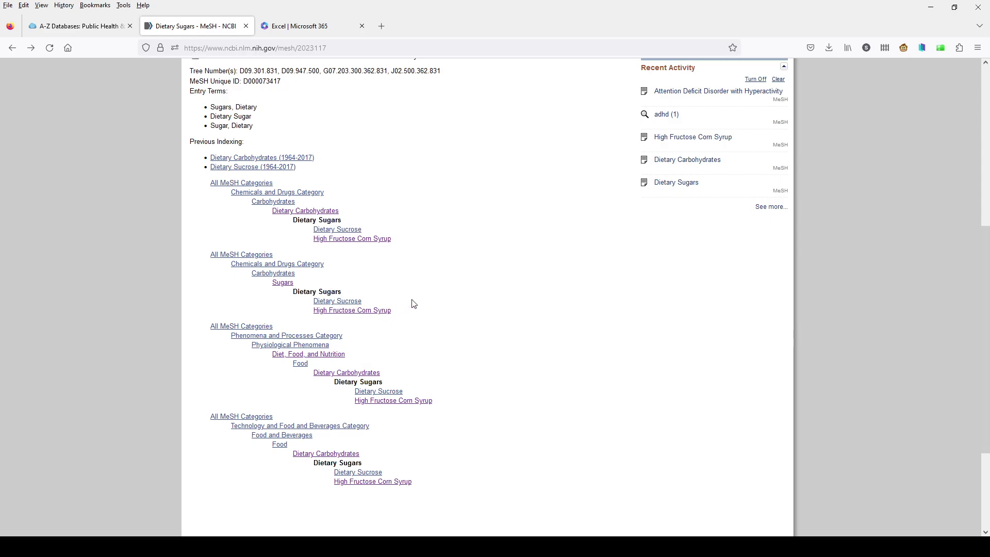
pyautogui.scroll(4, 414, 303)
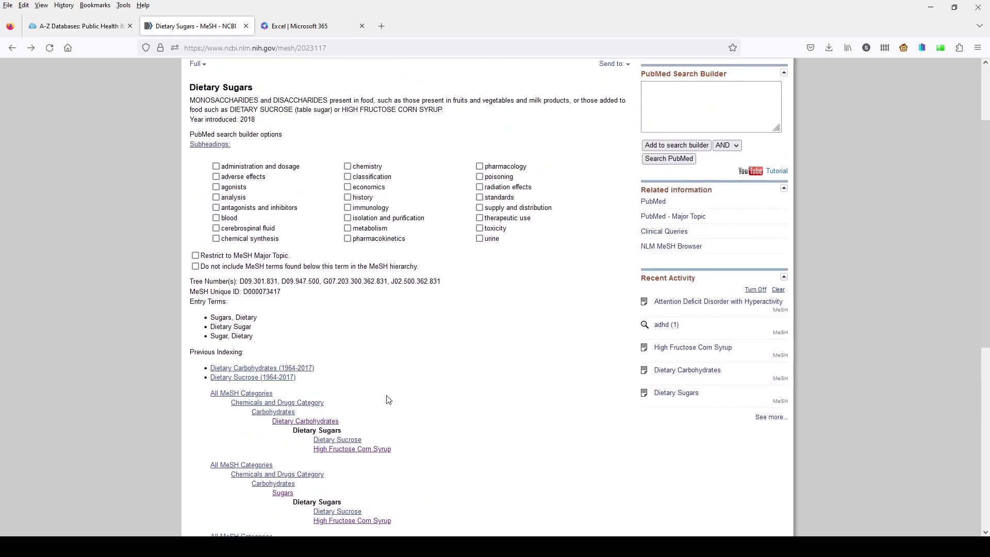
pyautogui.scroll(2, 386, 400)
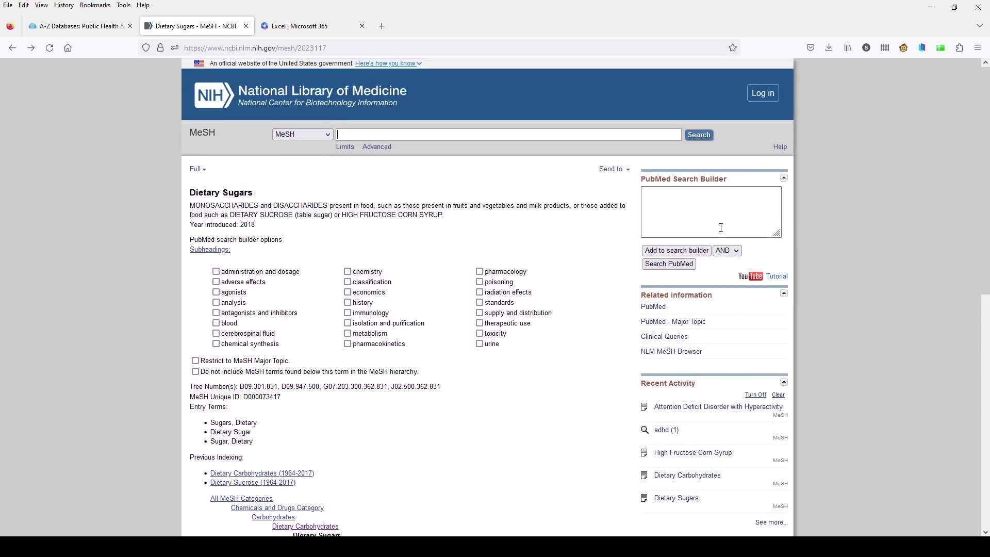